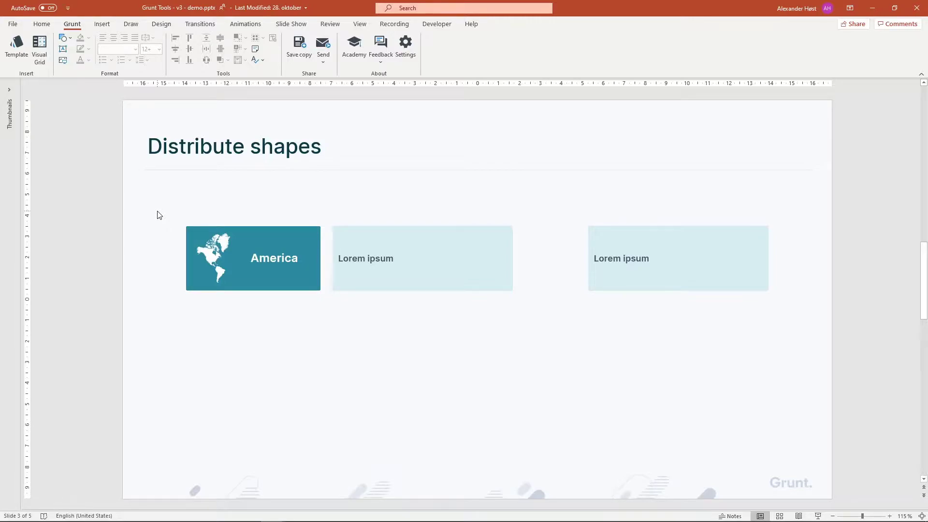
Step: Distribute the America and two Lorem ipsum boxes horizontally with equal gaps
left_click_drag(160, 215, 812, 306)
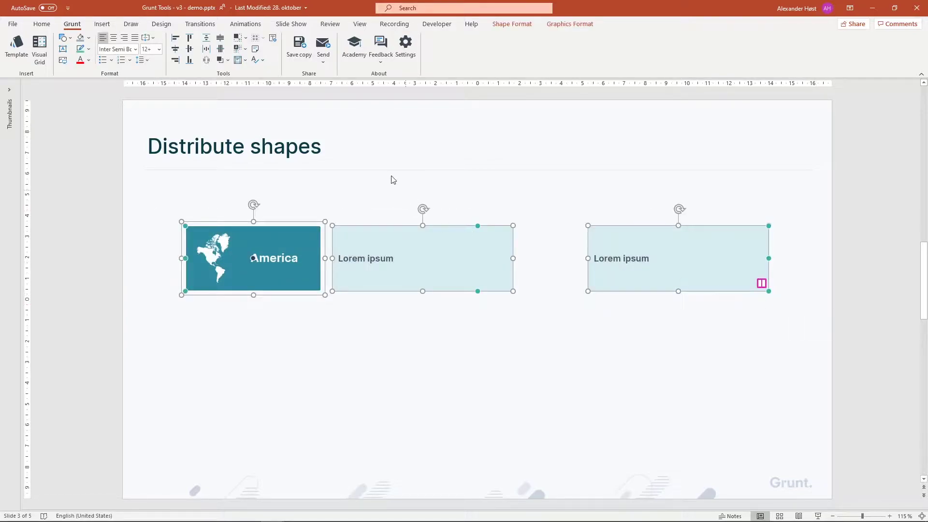
left_click(207, 50)
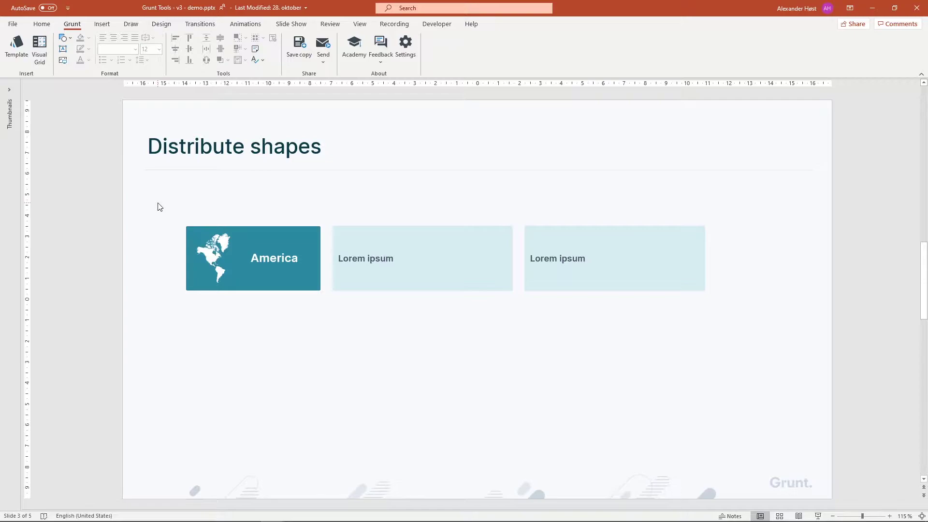
left_click_drag(160, 207, 753, 320)
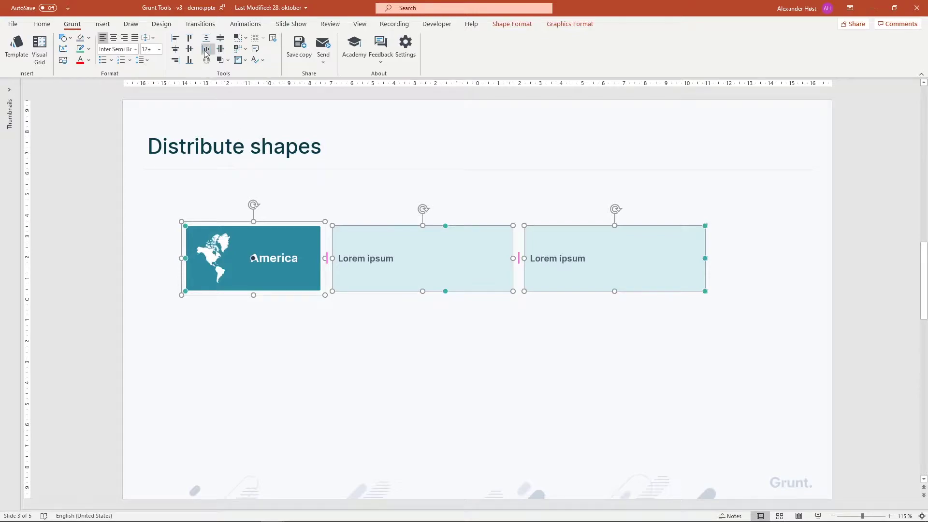
left_click(206, 51)
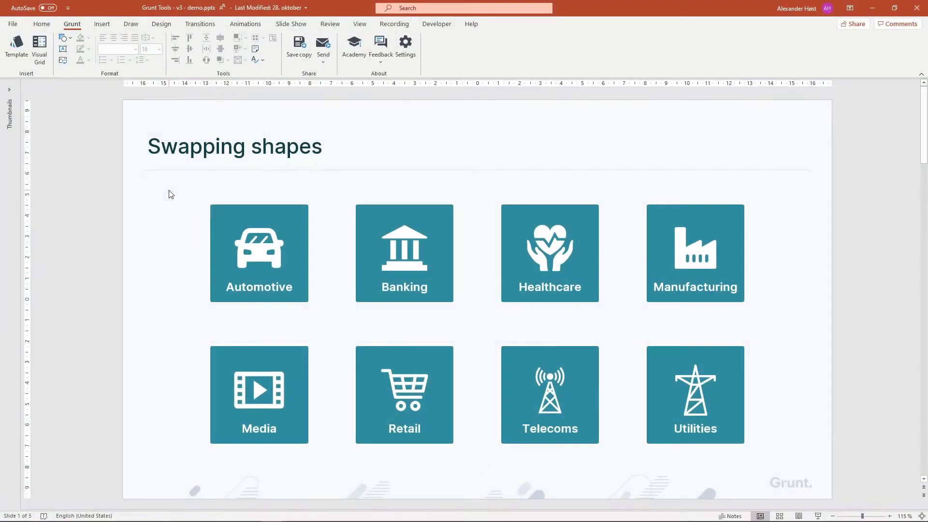
Step: Swap the Automotive and Banking tiles back and forth, then swap Healthcare with Manufacturing
left_click_drag(169, 192, 467, 306)
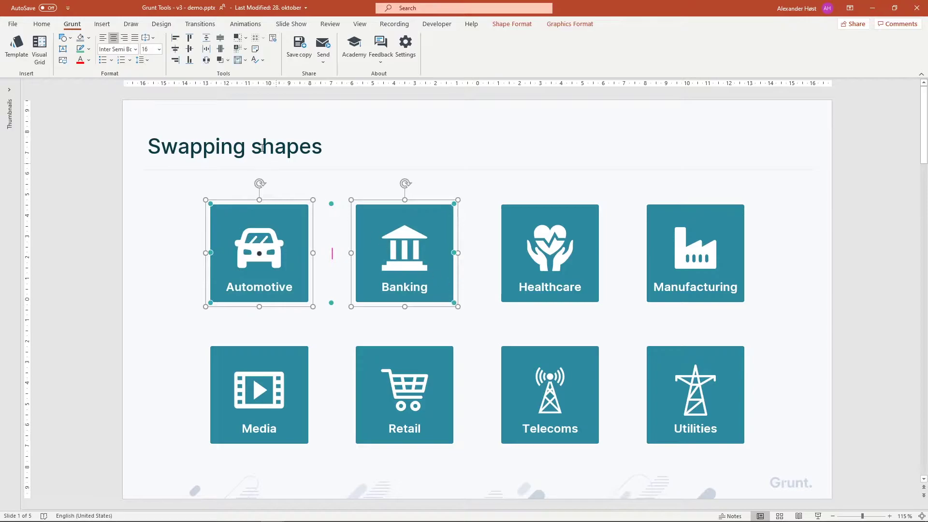
left_click(207, 61)
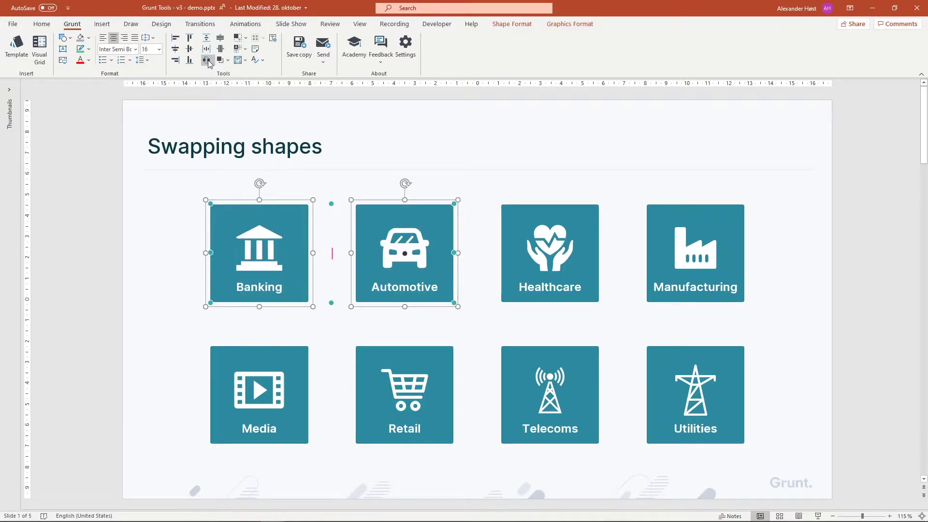
left_click(208, 60)
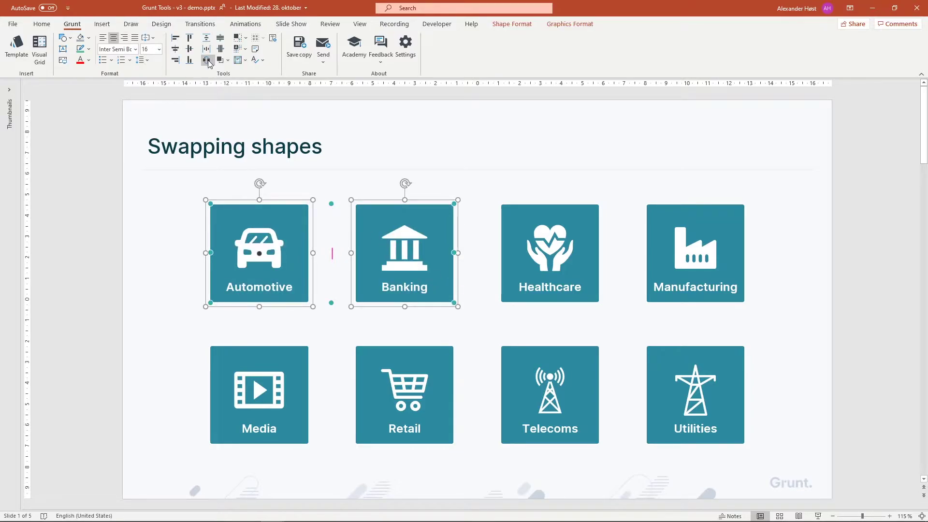
left_click(207, 61)
left_click(208, 61)
mouse_move(485, 187)
left_mouse_down()
mouse_move(503, 209)
mouse_move(772, 334)
left_mouse_up()
left_click(207, 61)
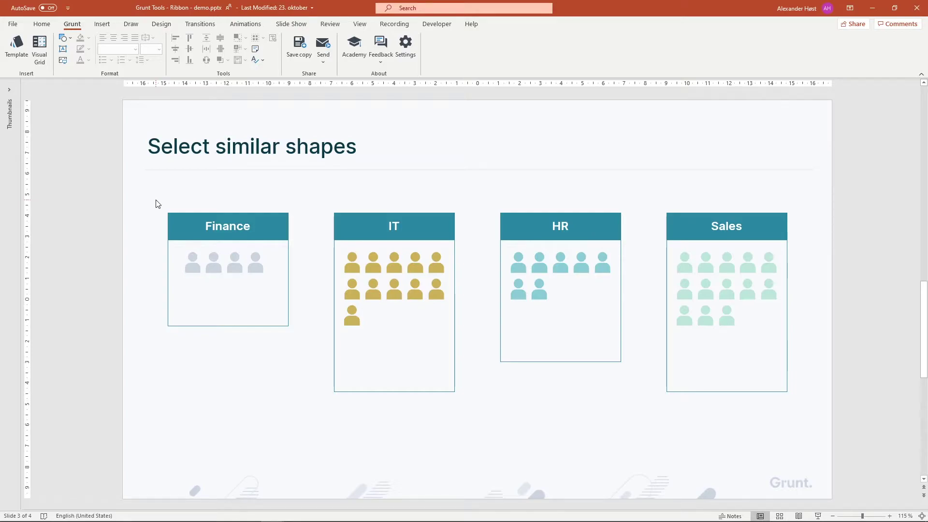
Step: Select all shapes sharing the grey Finance person icon's fill
left_click(190, 269)
left_click(264, 37)
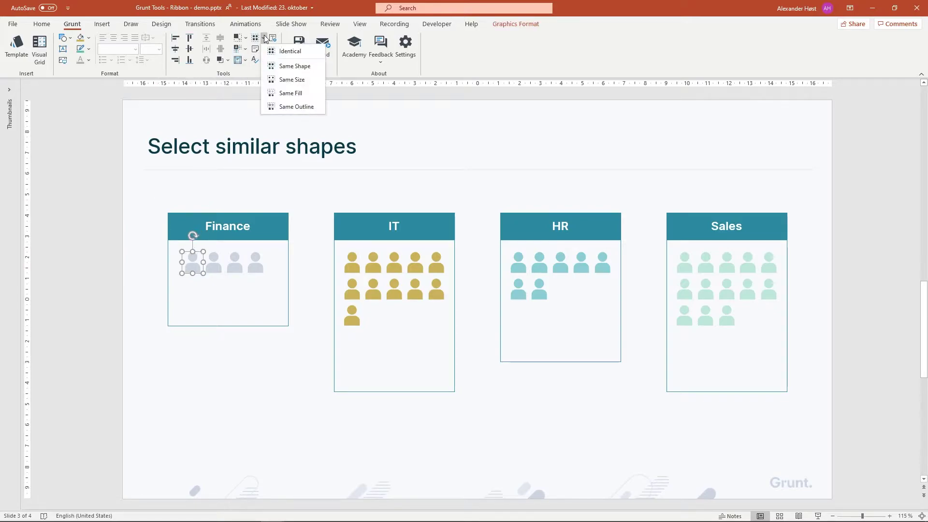
left_click(284, 94)
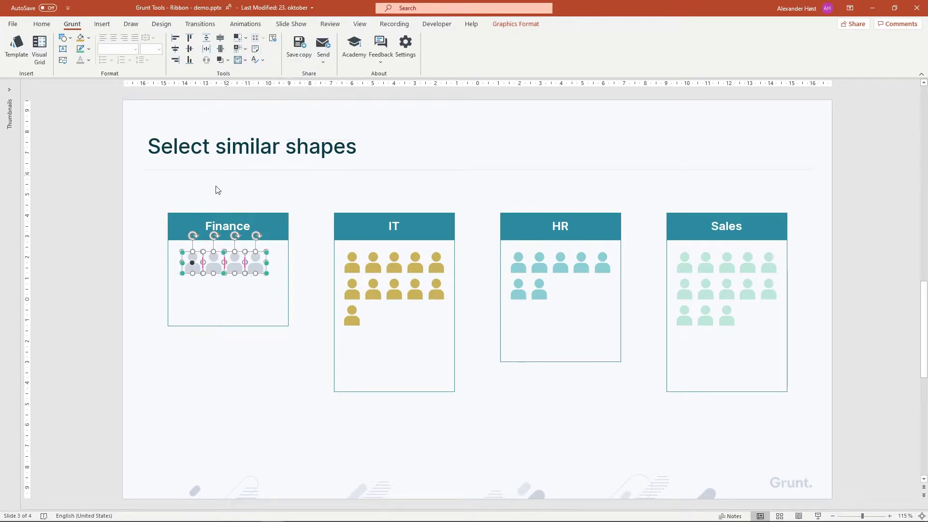
Step: Reselect a Finance person icon and select every shape with the same shape
left_click(186, 197)
left_click(189, 267)
left_click(263, 38)
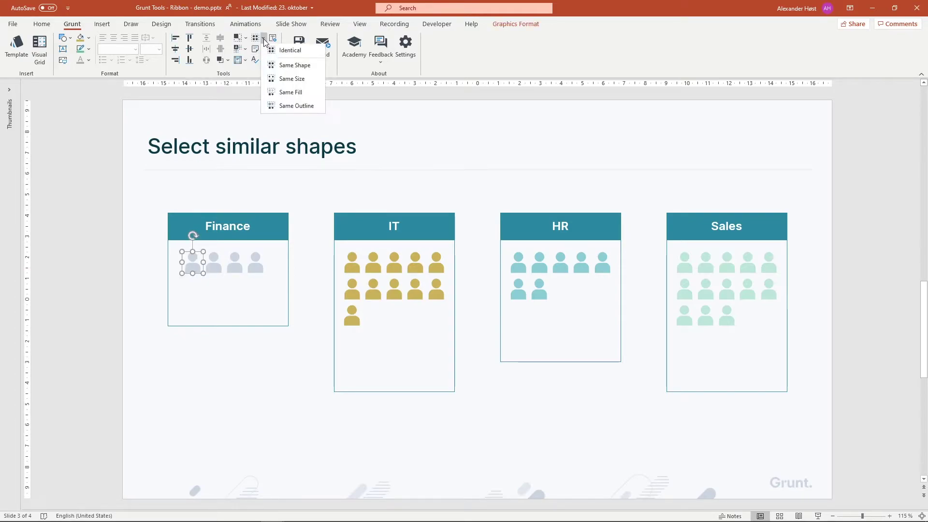
left_click(291, 66)
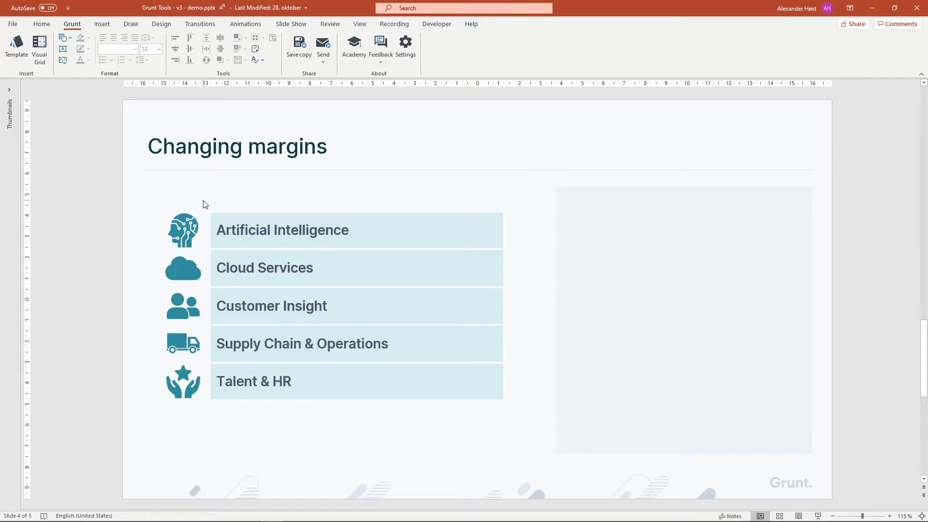
Step: Apply the Wide margin preset to the five topic boxes
left_click_drag(203, 204, 535, 413)
left_click(239, 60)
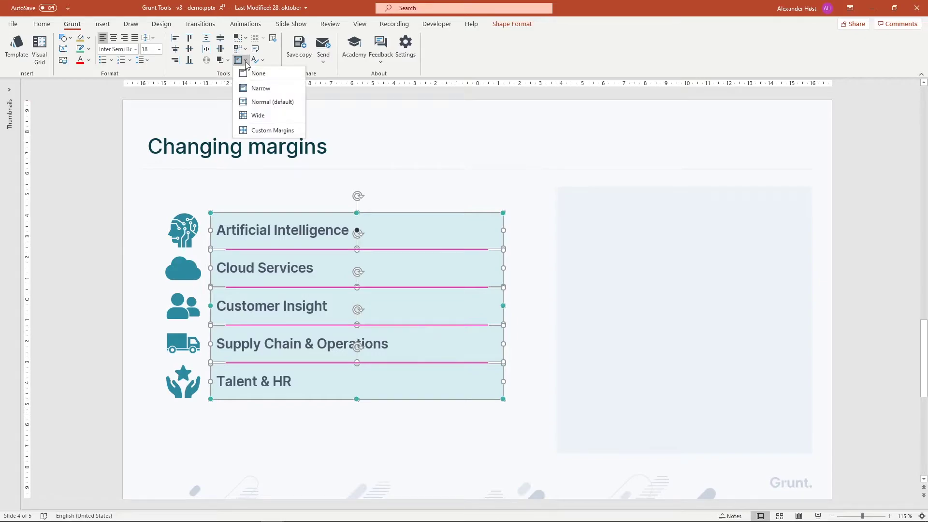
left_click(297, 116)
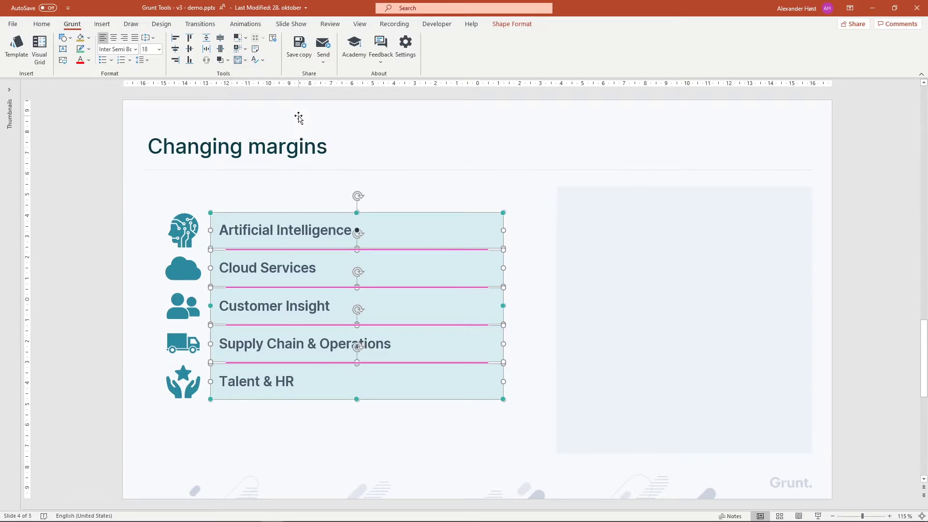
Step: Set a custom left margin of 15 on the five boxes
left_click(242, 60)
left_click(290, 131)
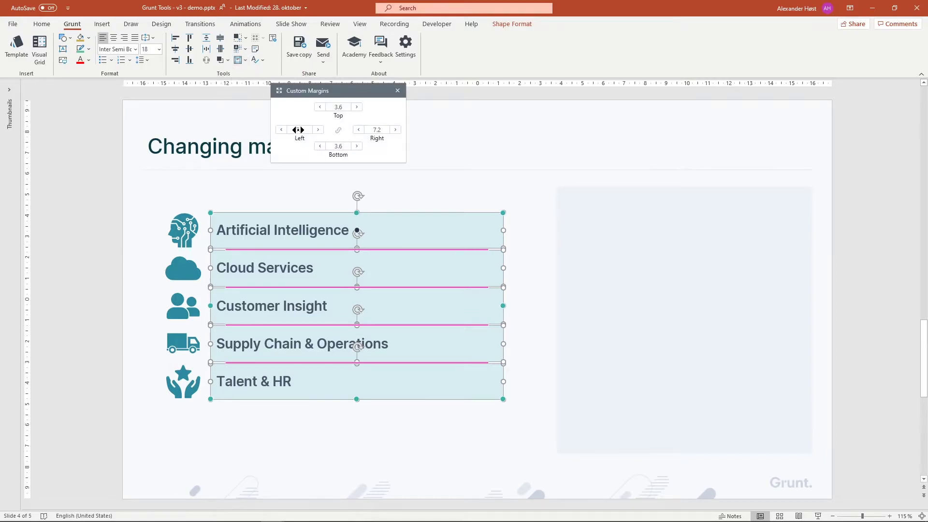
left_click(304, 131)
type("15")
key("Return")
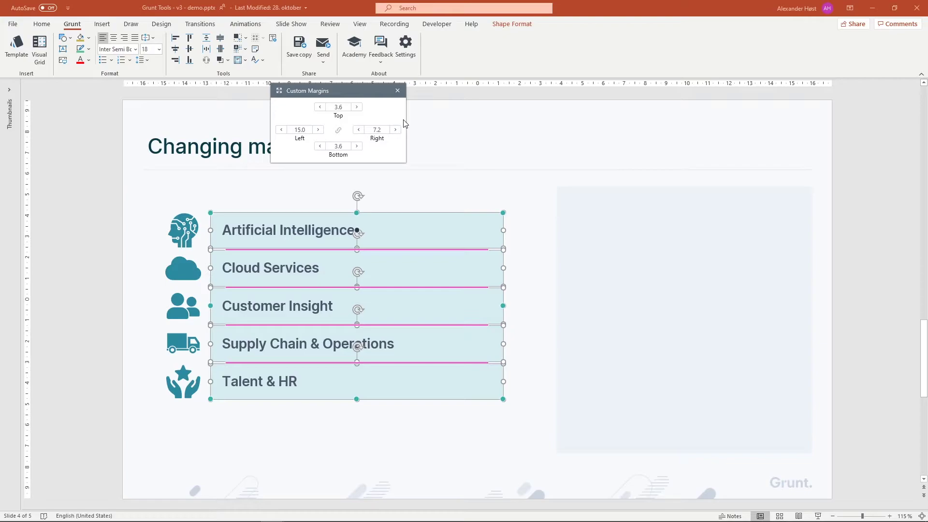
left_click(397, 91)
left_click(192, 189)
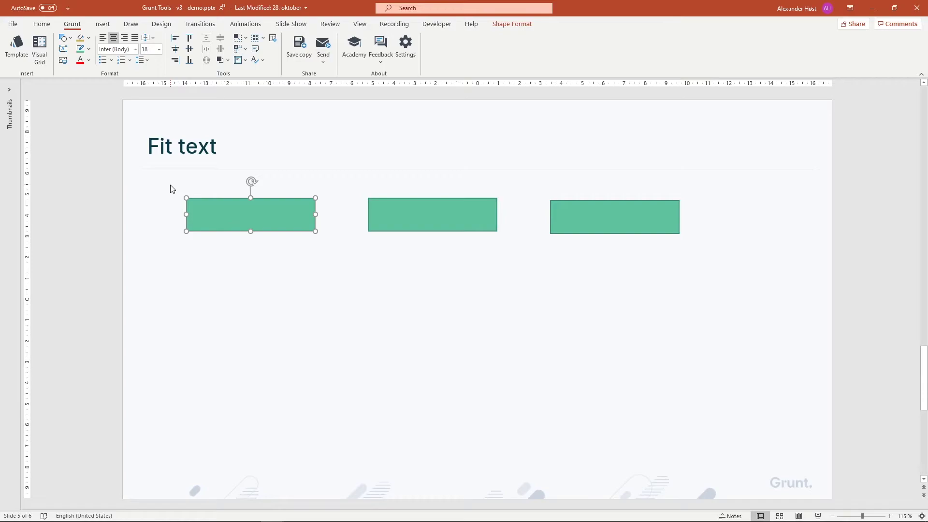
Step: Keep the left box a fixed size and type 'This is some text. The Shape does not change'
left_click(247, 50)
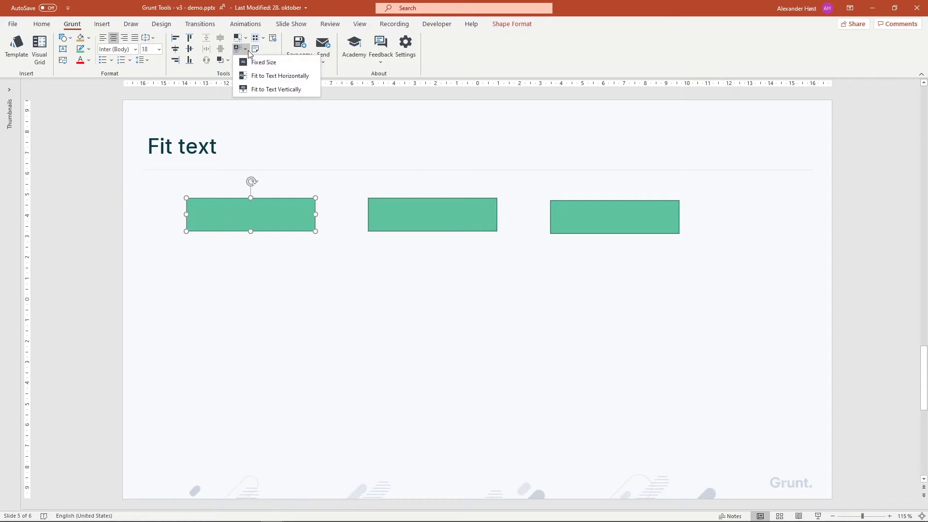
left_click(307, 66)
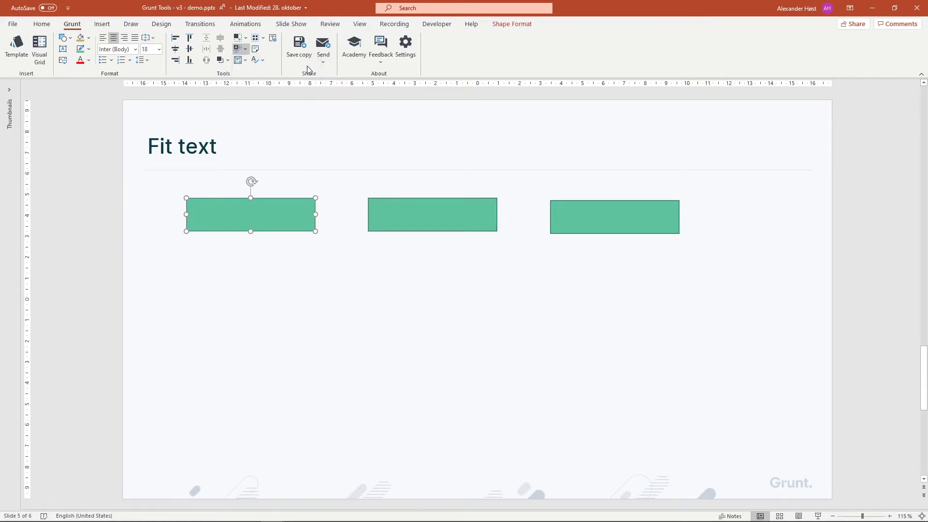
left_click(255, 213)
type("This is ")
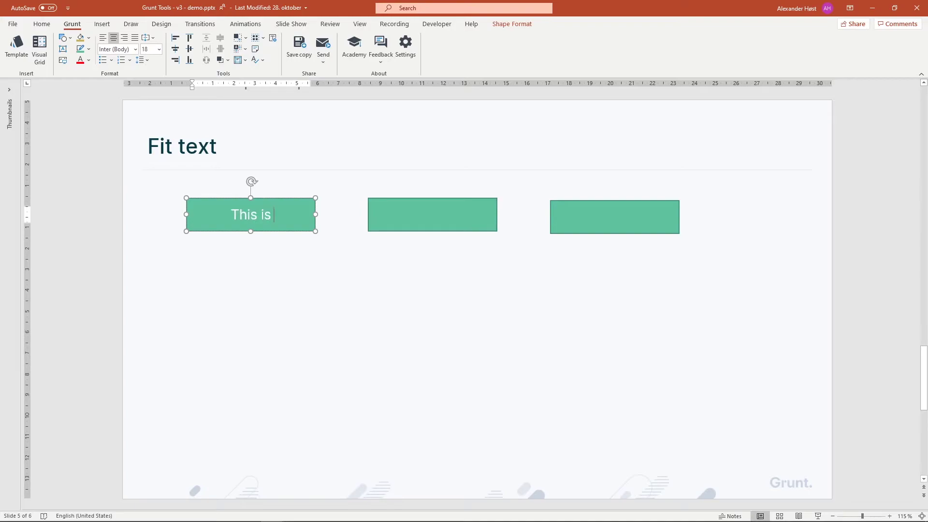
type("some text. The ")
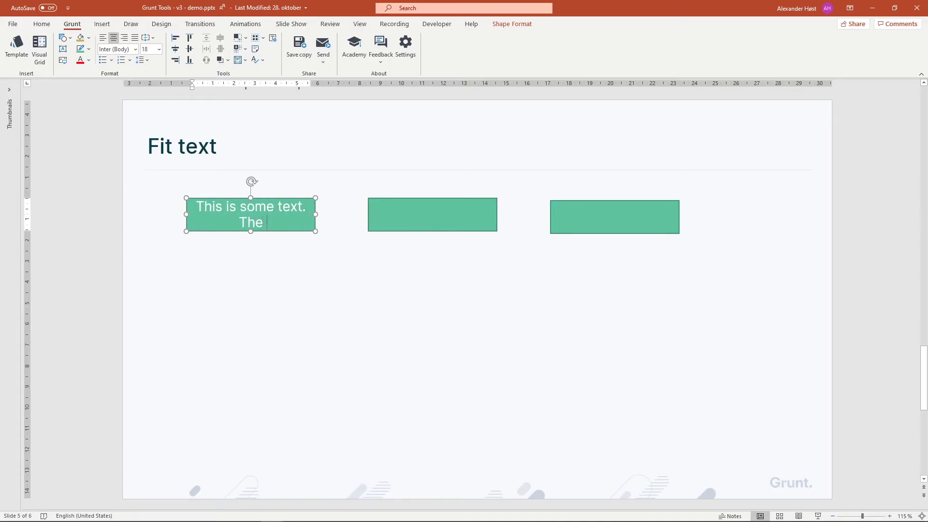
type("Shape does not")
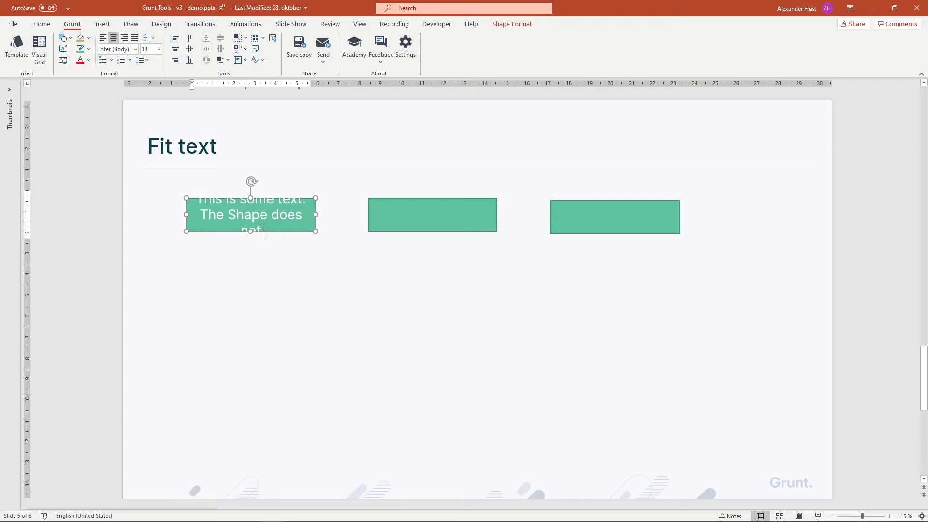
type(" change")
left_click(413, 188)
Step: Make the middle box fit text horizontally and type 'Here is some.'
left_click(425, 208)
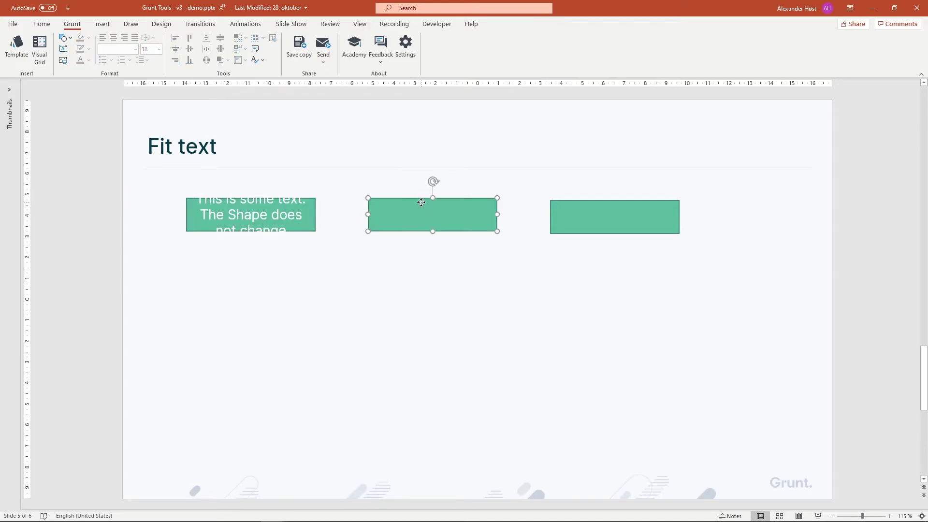
left_click(241, 48)
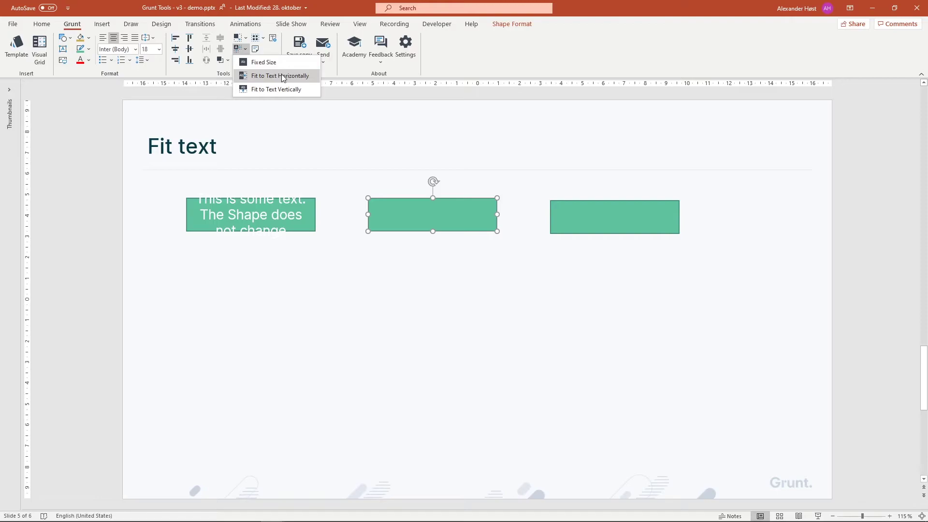
left_click(281, 75)
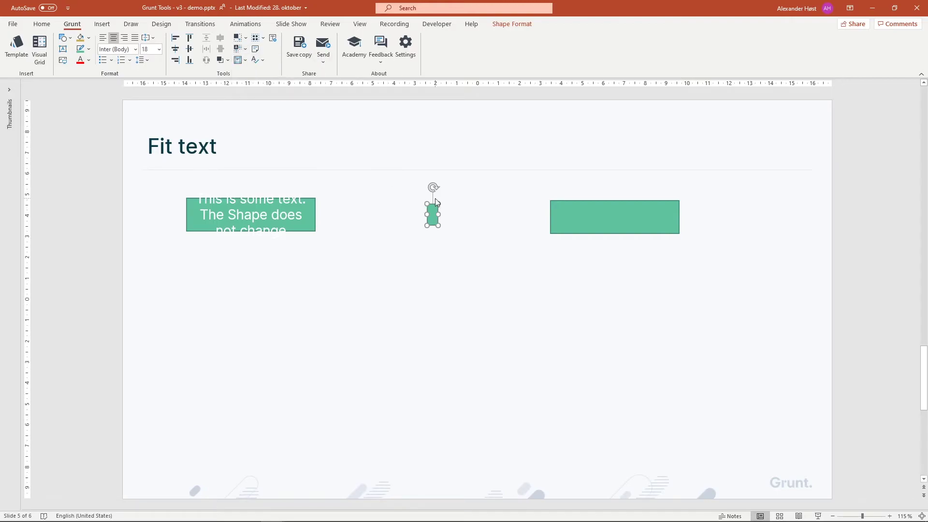
left_click(434, 208)
type("Here is some text")
type(".")
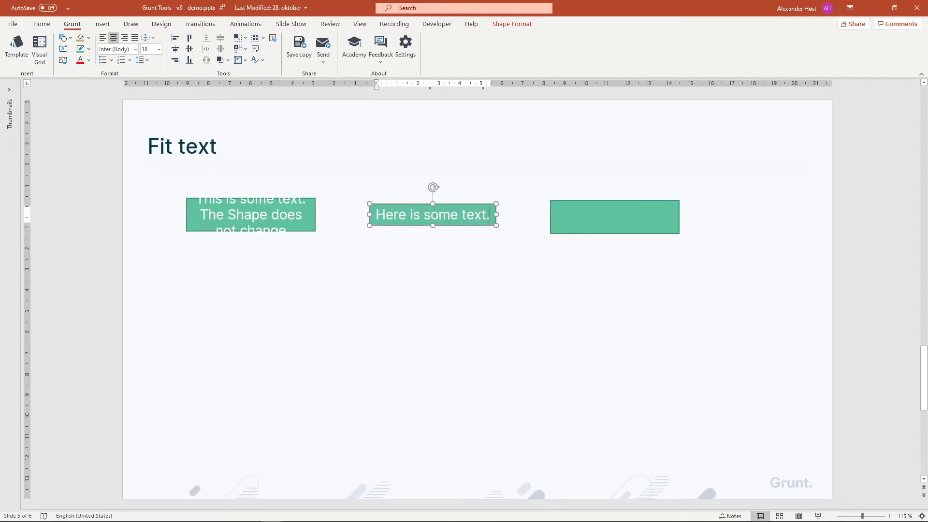
key("BackSpace")
Step: Make the right box fit text vertically and type 'Here is some more text. The box expands.'
left_click(575, 207)
left_click(245, 51)
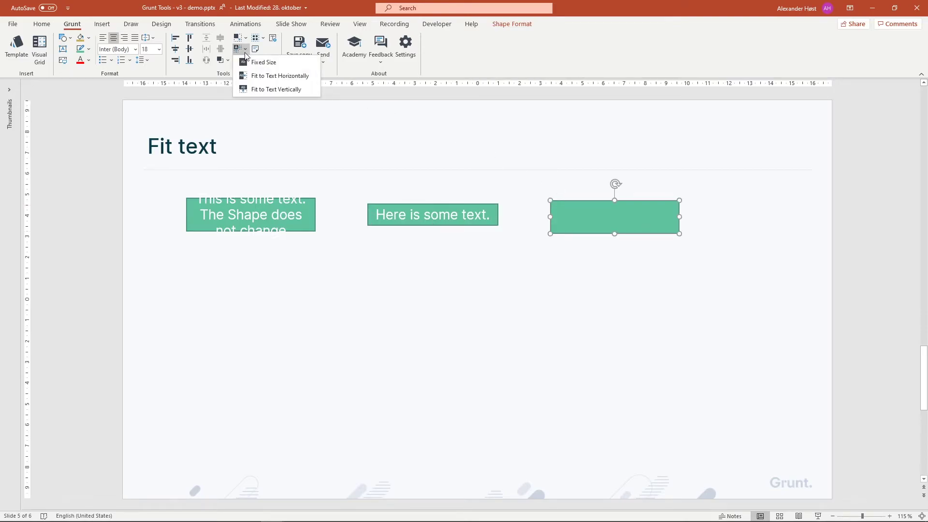
left_click(306, 93)
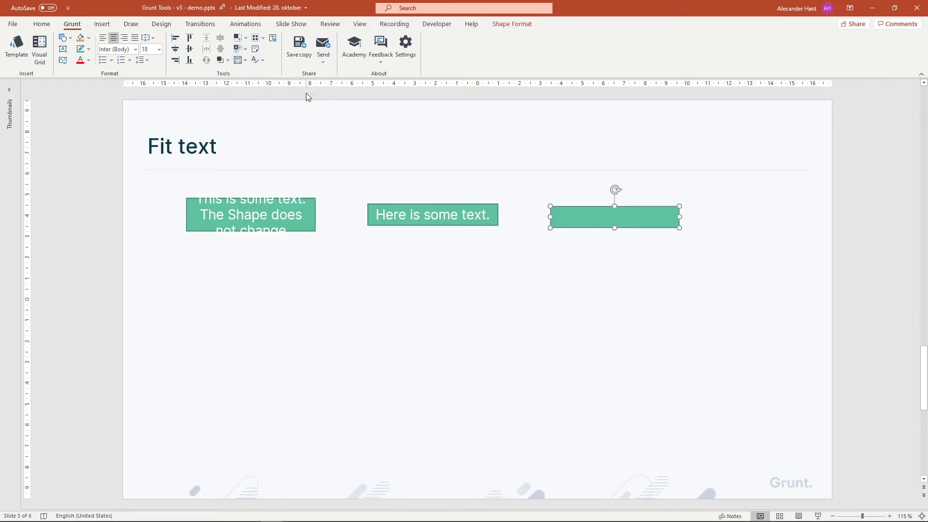
left_click(630, 218)
type("Here")
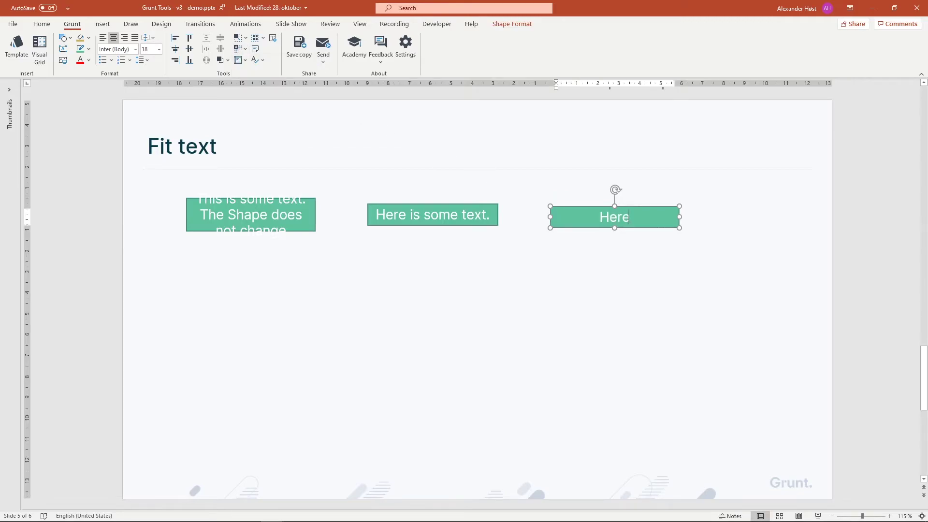
type(" is some more text")
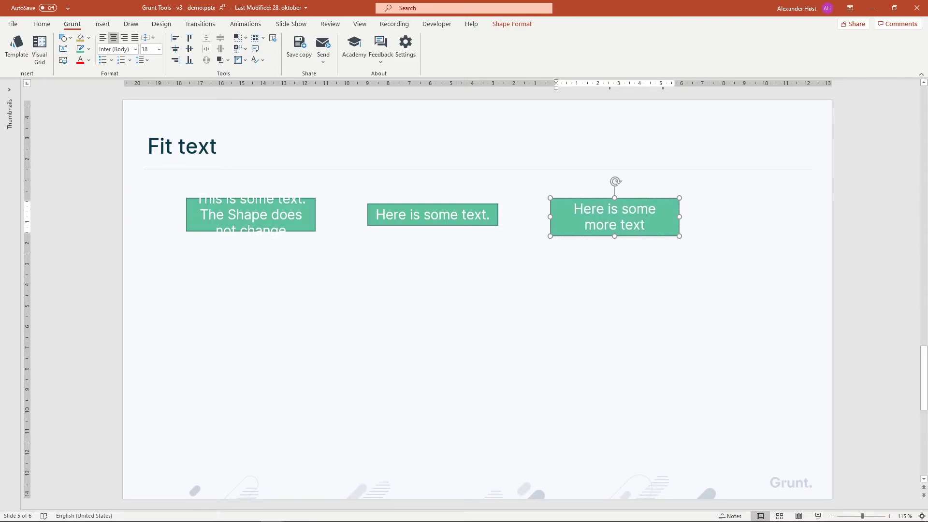
type(". The box exp")
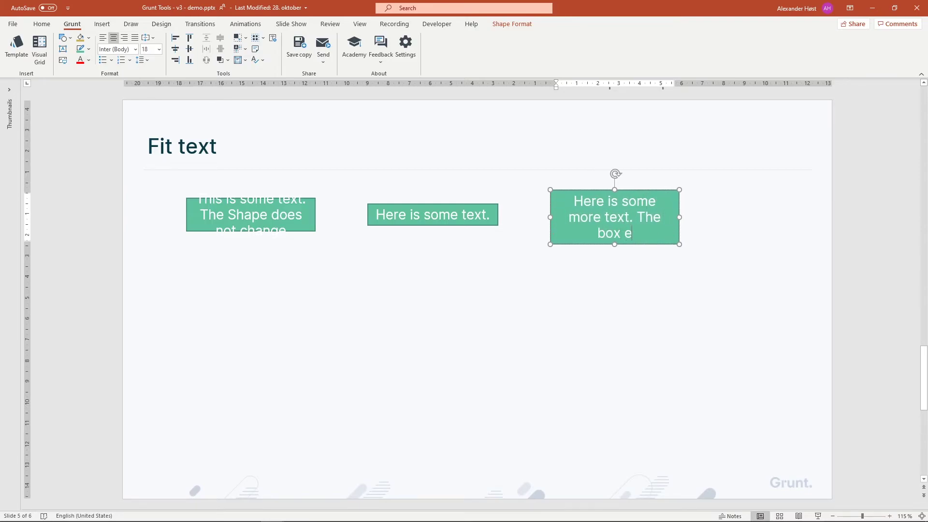
type("ands.")
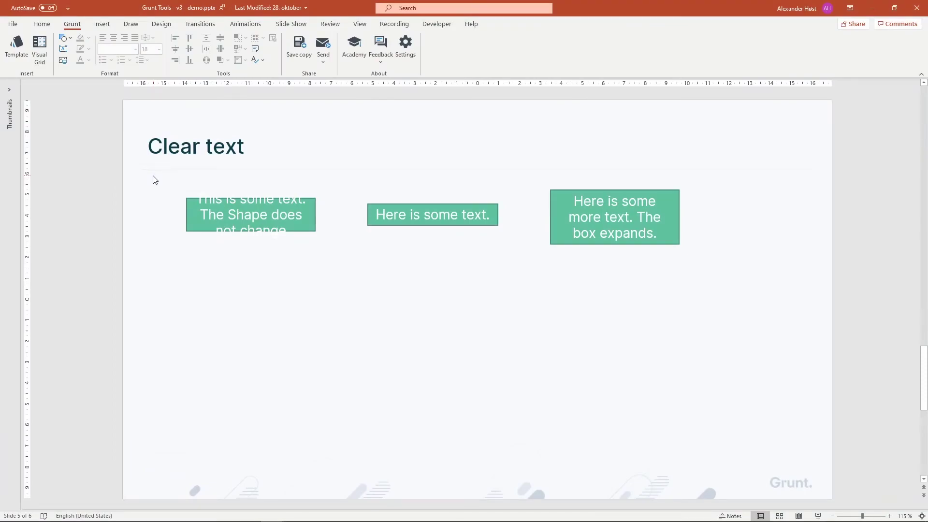
Step: Clear the text from all three green boxes at once
left_click_drag(153, 176, 747, 277)
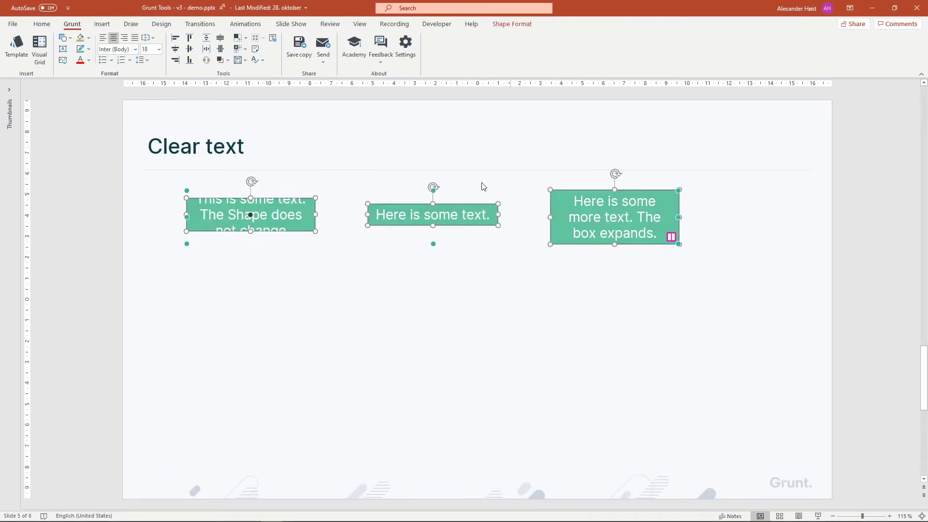
left_click(273, 39)
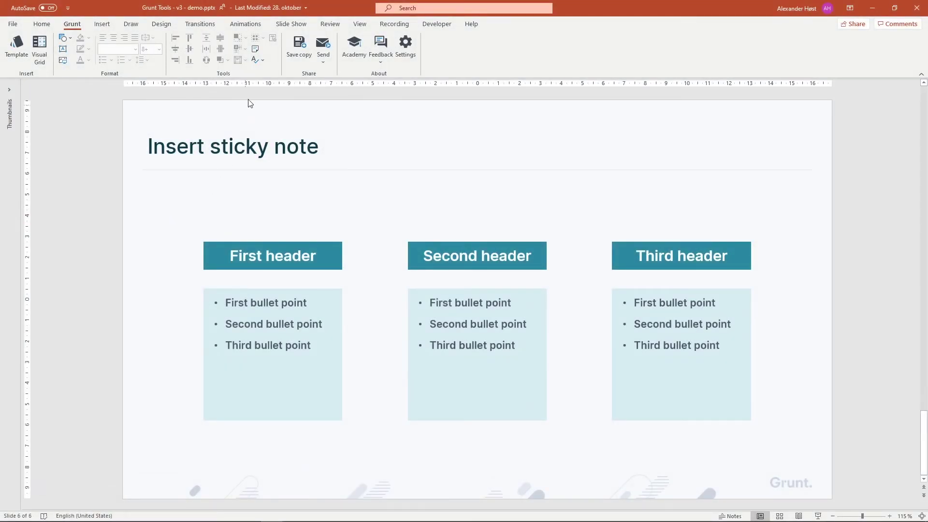
Step: Insert a sticky note reading 'My comment is added here.'
left_click(259, 51)
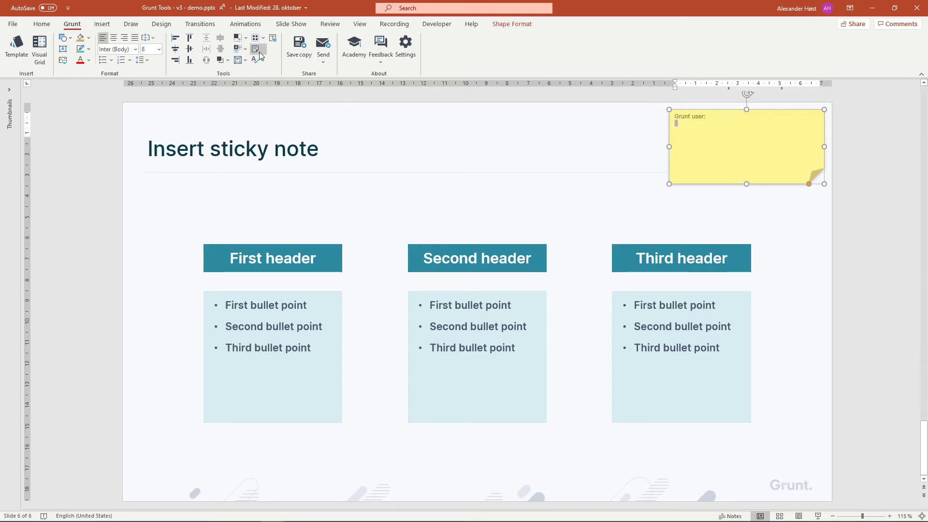
type("My comment is added here.")
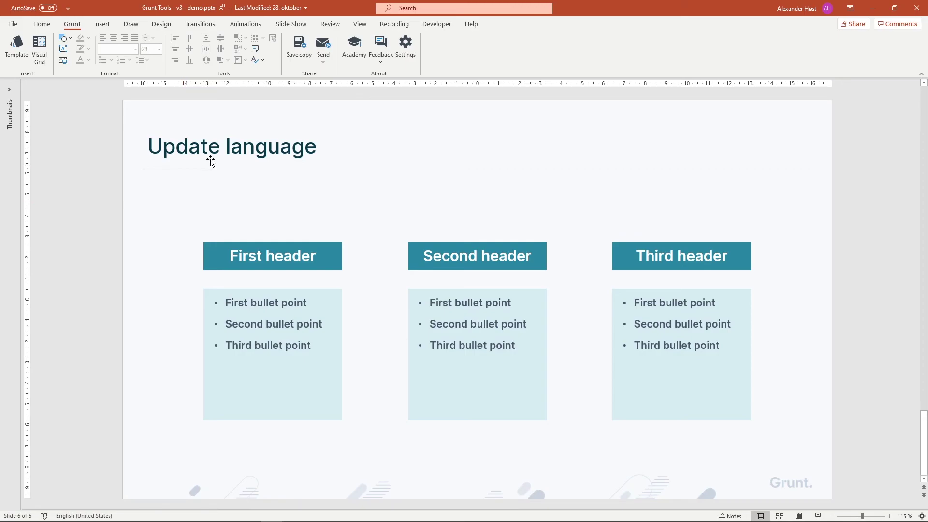
Step: Show the Update language list of proofing languages for the slide text
left_click(261, 60)
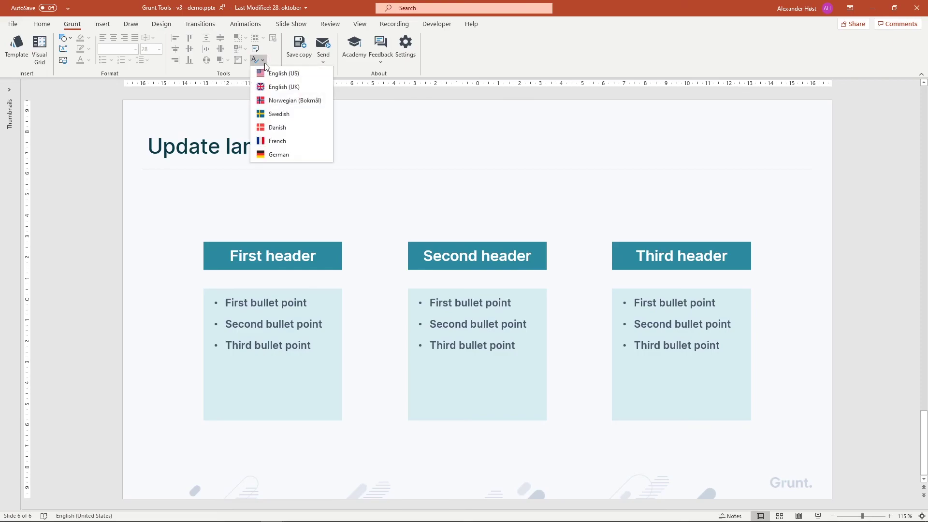